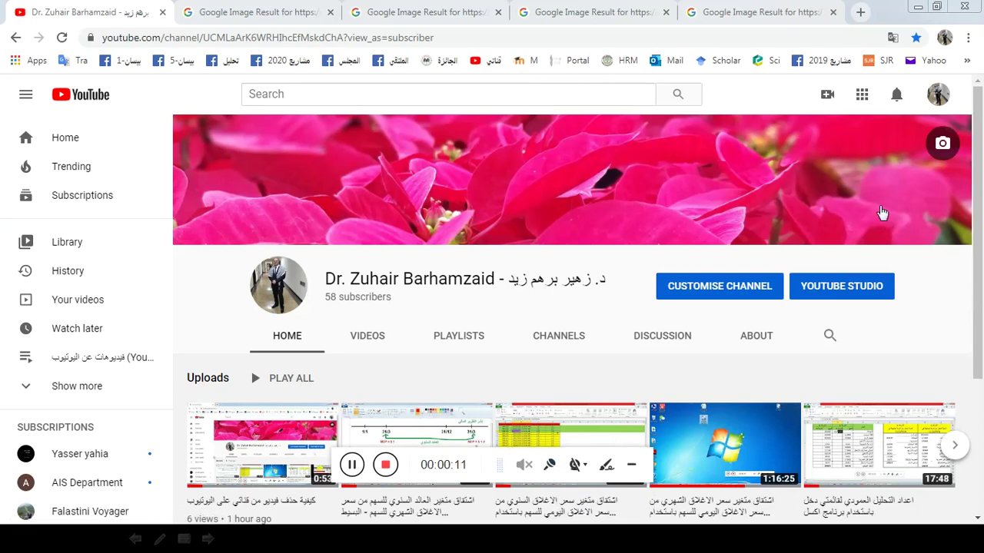
Open the newest uploaded video, "كيفية قص اجزاء من فيديو على قناتي على اليوتيوب", in YouTube Studio's video editor.
{"action": "left_click", "coordinate": [937, 96]}
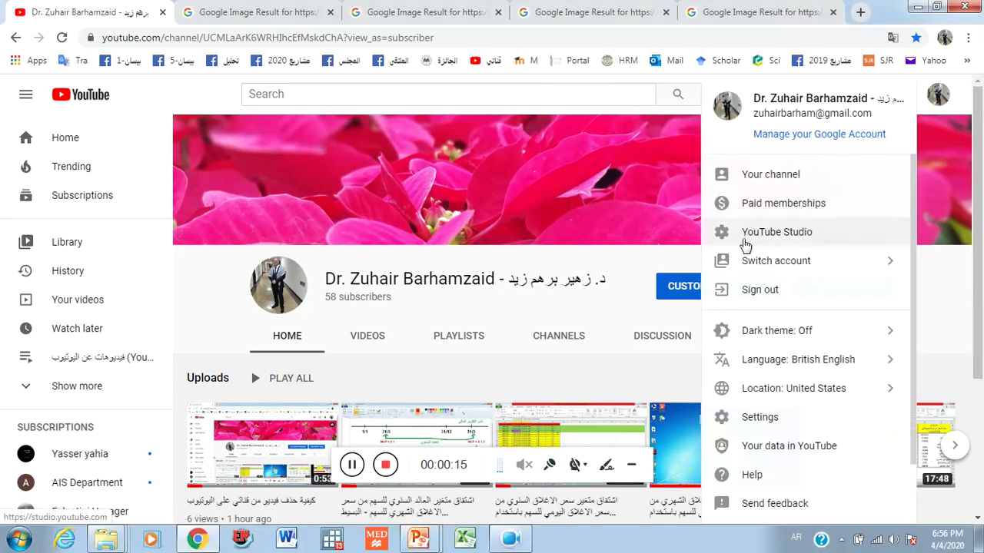
{"action": "left_click", "coordinate": [751, 237]}
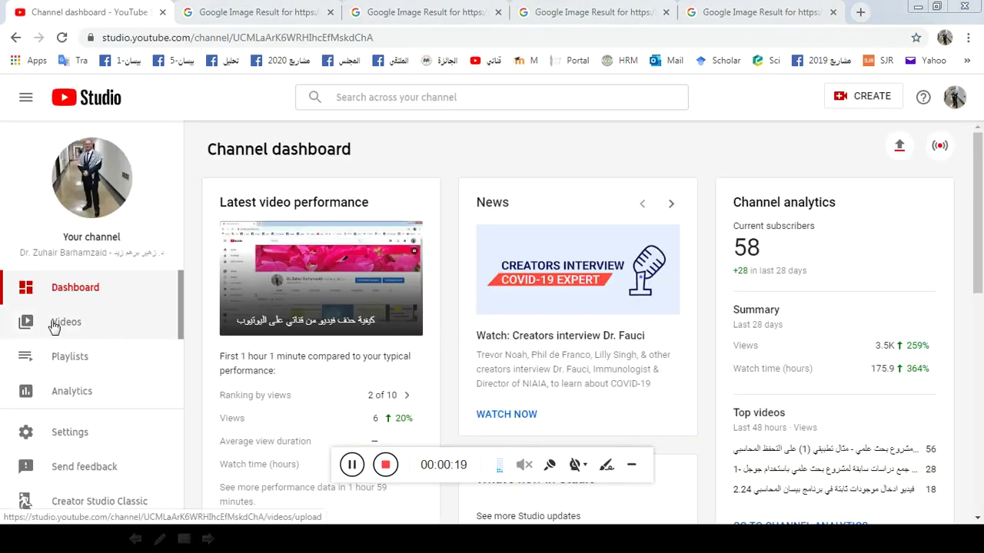
{"action": "left_click", "coordinate": [53, 324]}
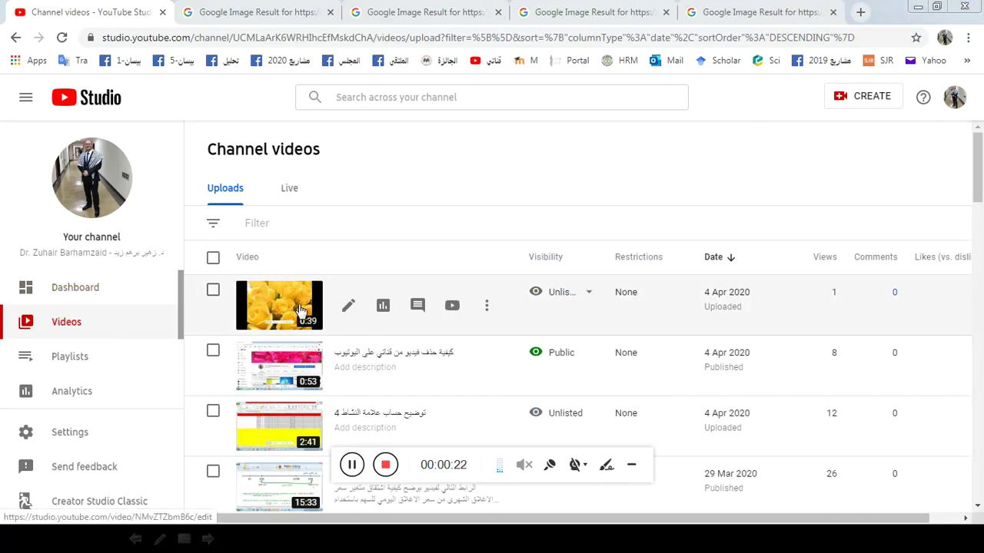
{"action": "left_click", "coordinate": [273, 306]}
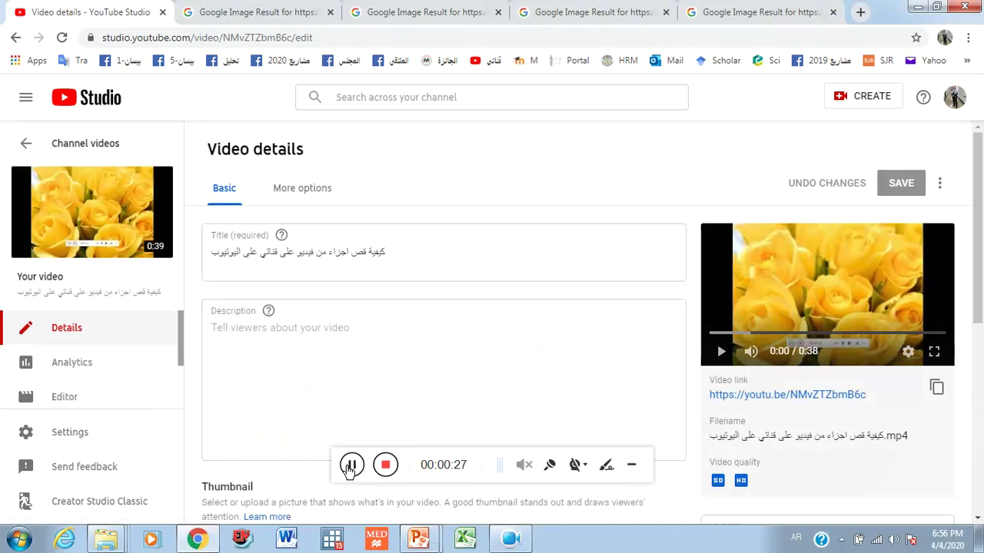
{"action": "left_click", "coordinate": [350, 465]}
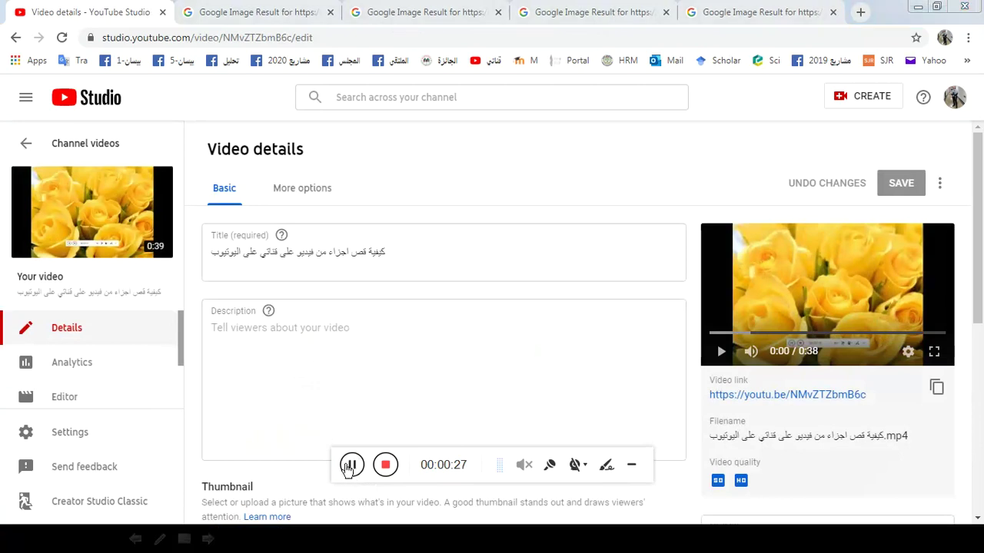
{"action": "left_click", "coordinate": [68, 406]}
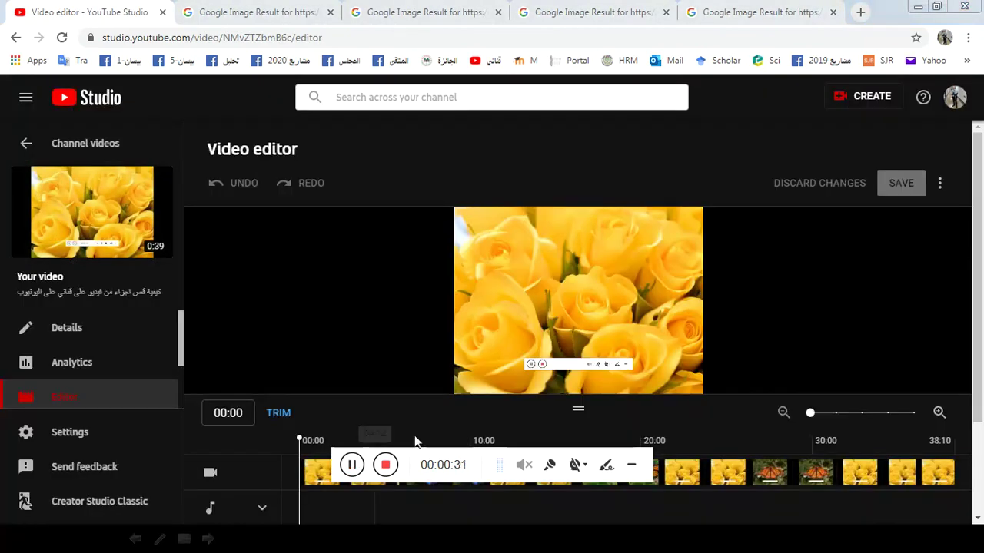
Trim the video to run from the start of the green-background butterfly clip to about 31:06, after the second orange butterfly clip.
{"action": "left_click_drag", "start_coordinate": [640, 455], "coordinate": [658, 507]}
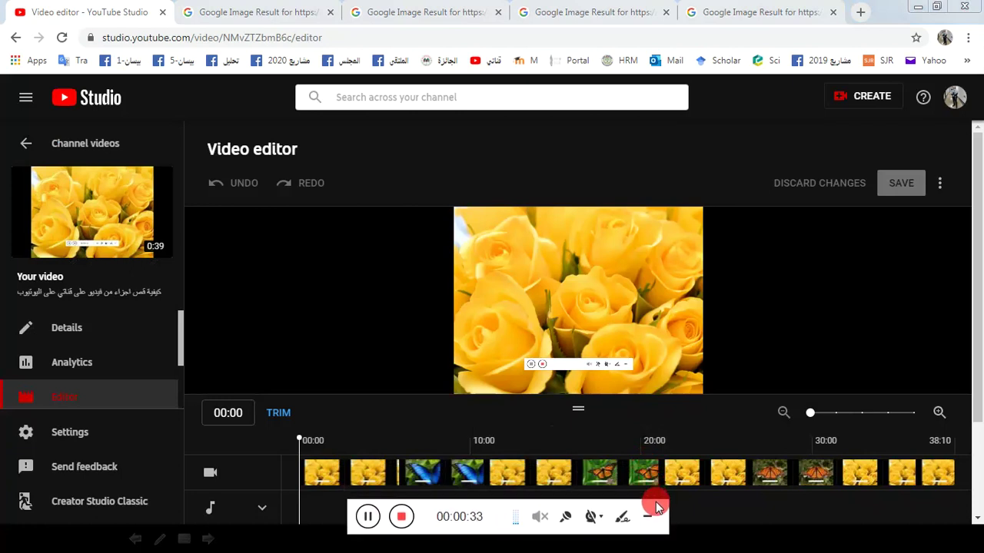
{"action": "left_click_drag", "start_coordinate": [978, 346], "coordinate": [980, 400]}
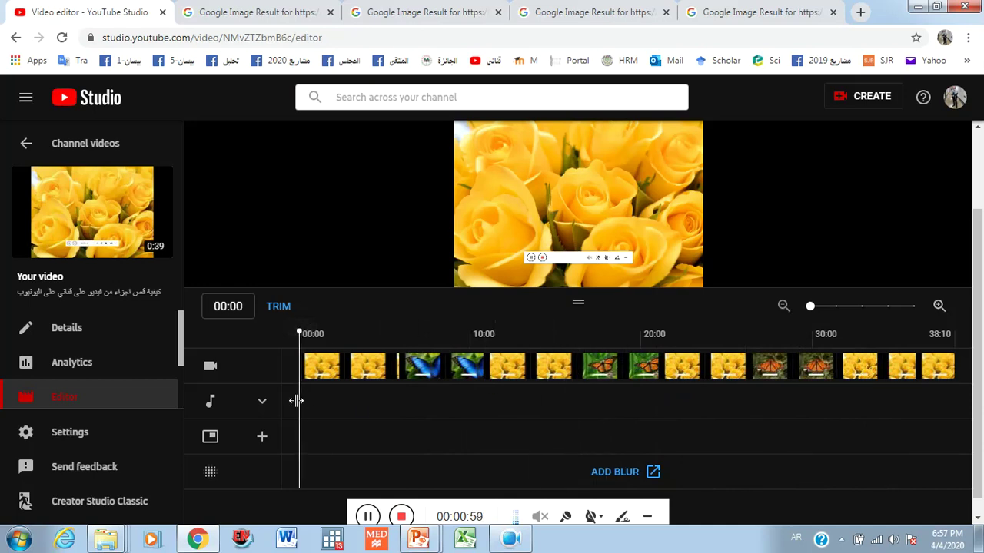
{"action": "left_click", "coordinate": [276, 307]}
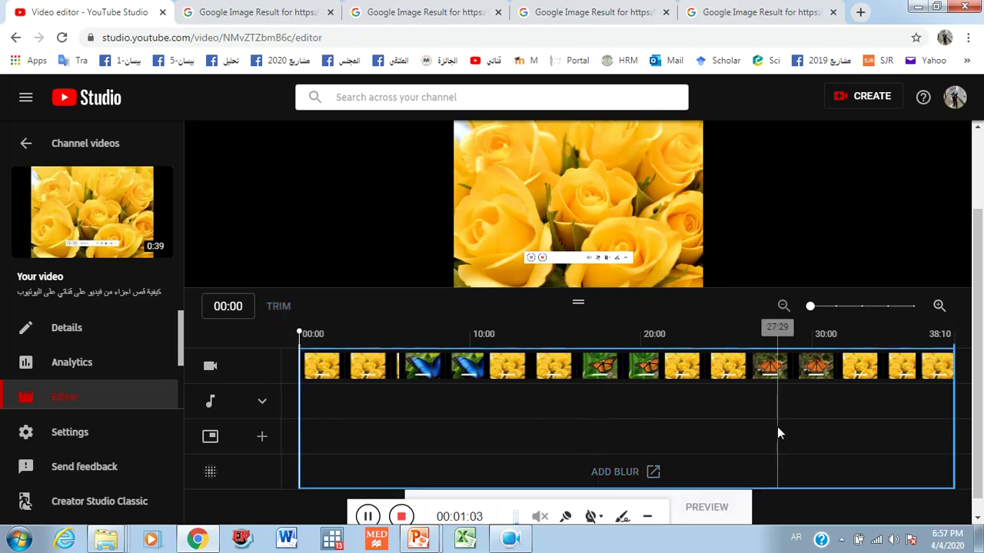
{"action": "left_click", "coordinate": [648, 518]}
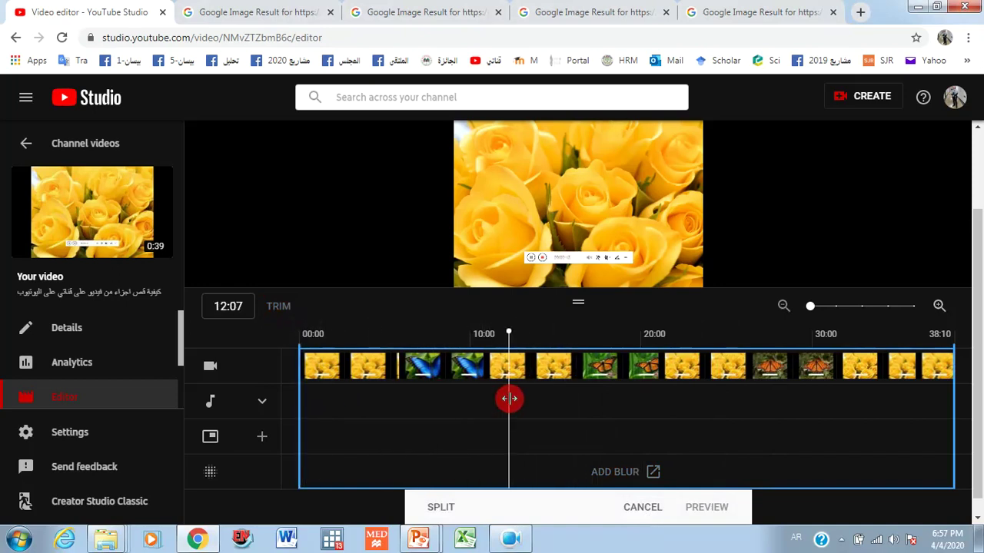
{"action": "left_click_drag", "start_coordinate": [507, 398], "coordinate": [289, 409]}
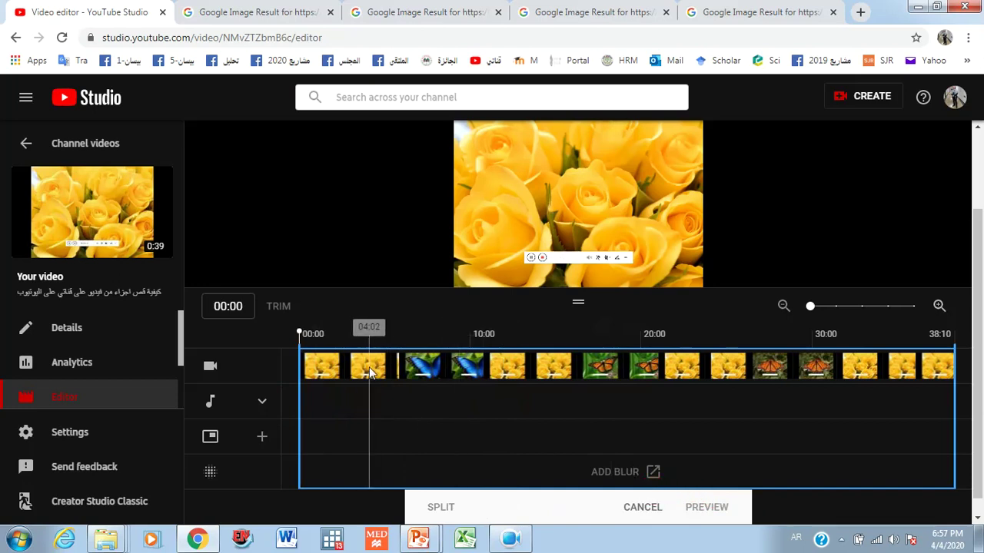
{"action": "left_click_drag", "start_coordinate": [300, 404], "coordinate": [578, 428]}
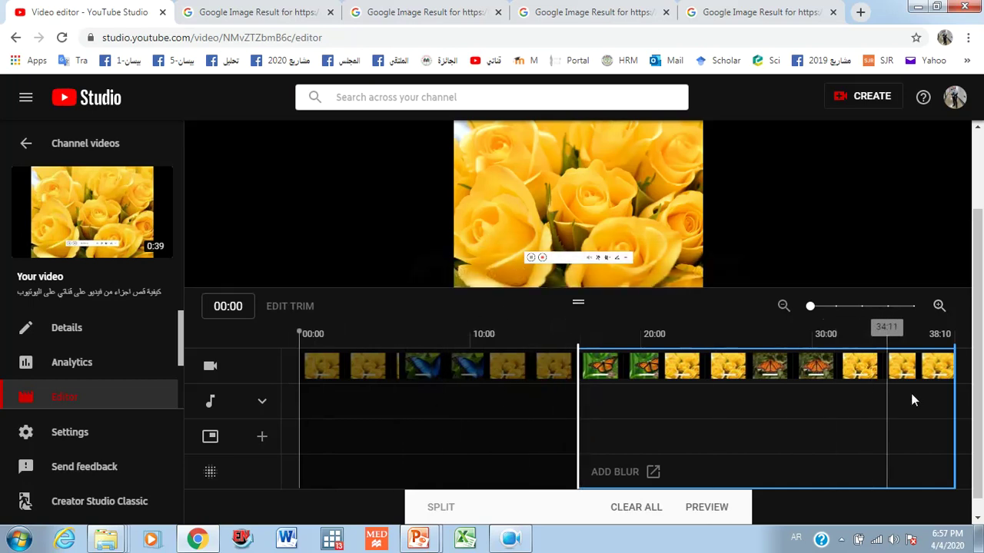
{"action": "left_click_drag", "start_coordinate": [954, 401], "coordinate": [834, 400]}
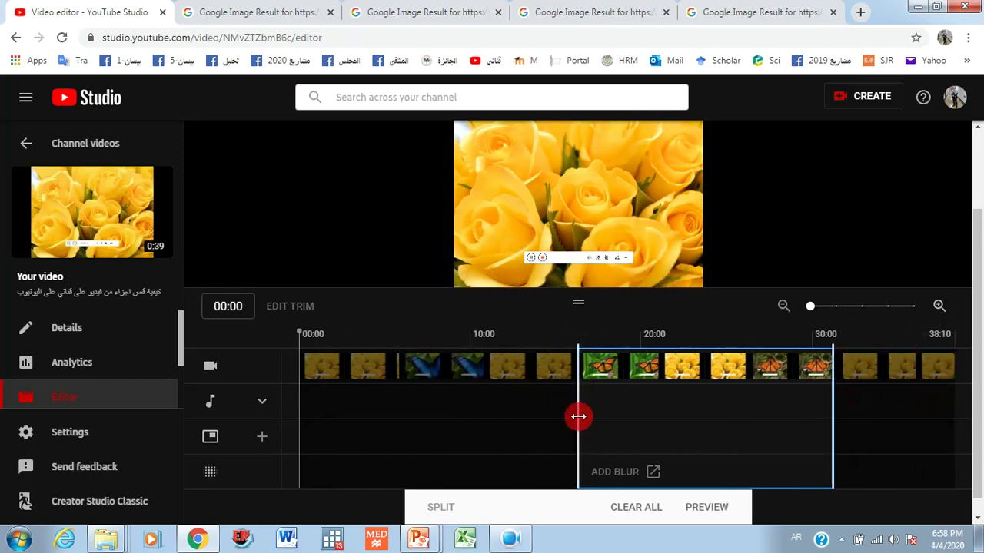
{"action": "left_click_drag", "start_coordinate": [577, 418], "coordinate": [587, 417]}
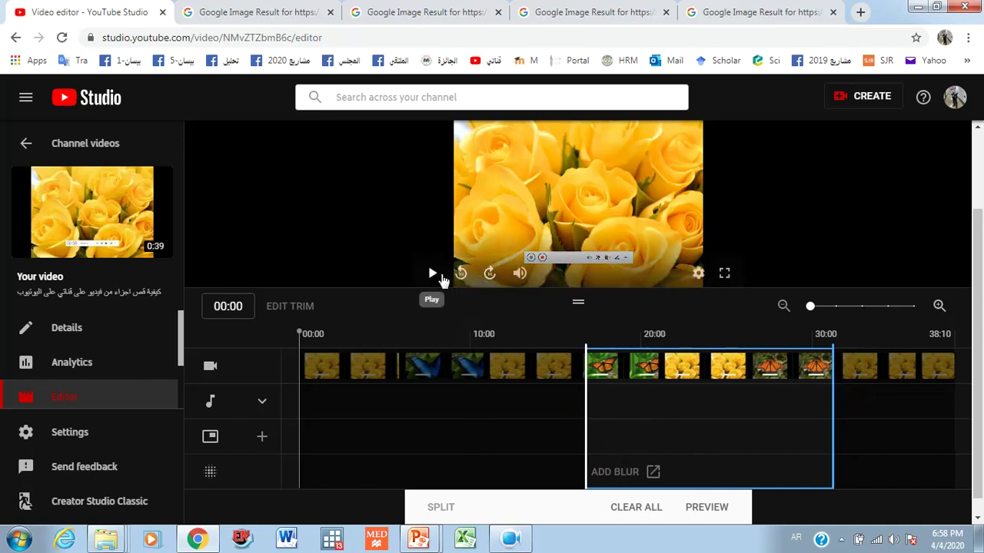
Play the trimmed video, jumping into the excluded opening at 07:08 and near the beginning to check what is skipped.
{"action": "left_click", "coordinate": [433, 273]}
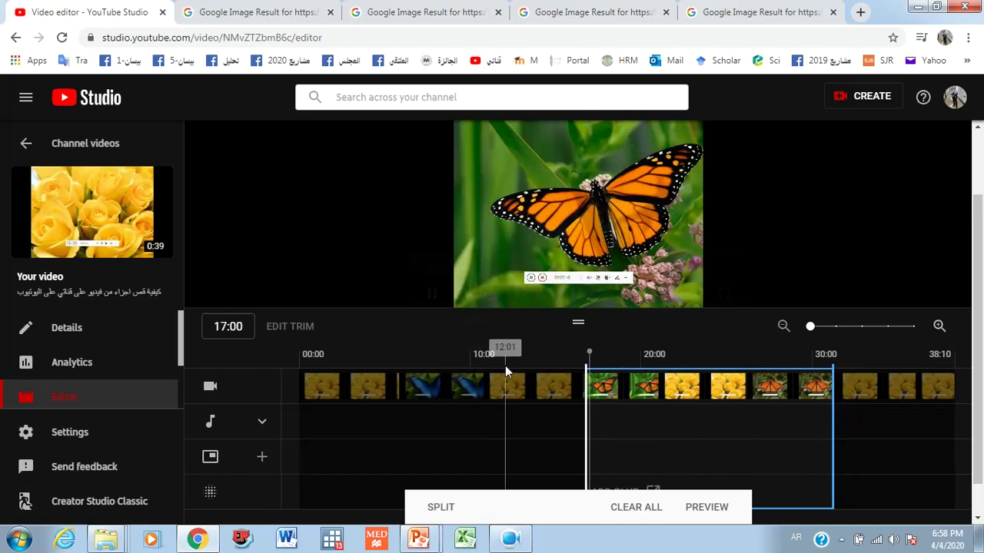
{"action": "left_click", "coordinate": [423, 352]}
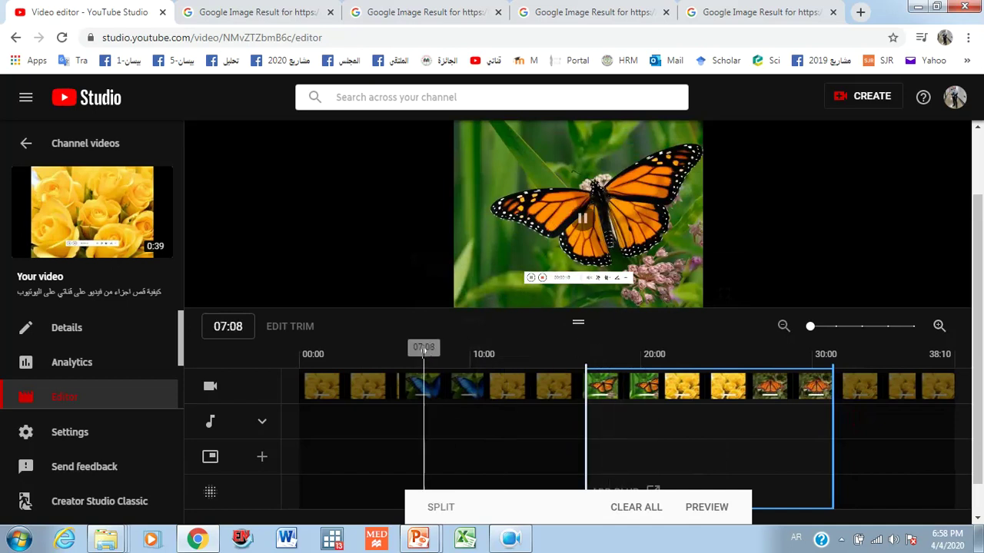
{"action": "left_click", "coordinate": [323, 353]}
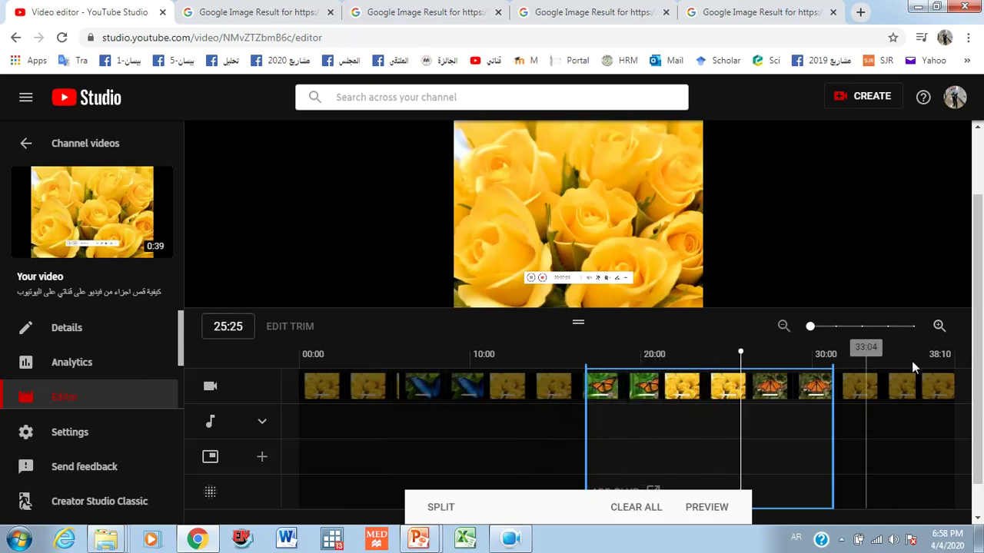
{"action": "scroll", "coordinate": [965, 461], "scroll_direction": "down", "scroll_amount": 1}
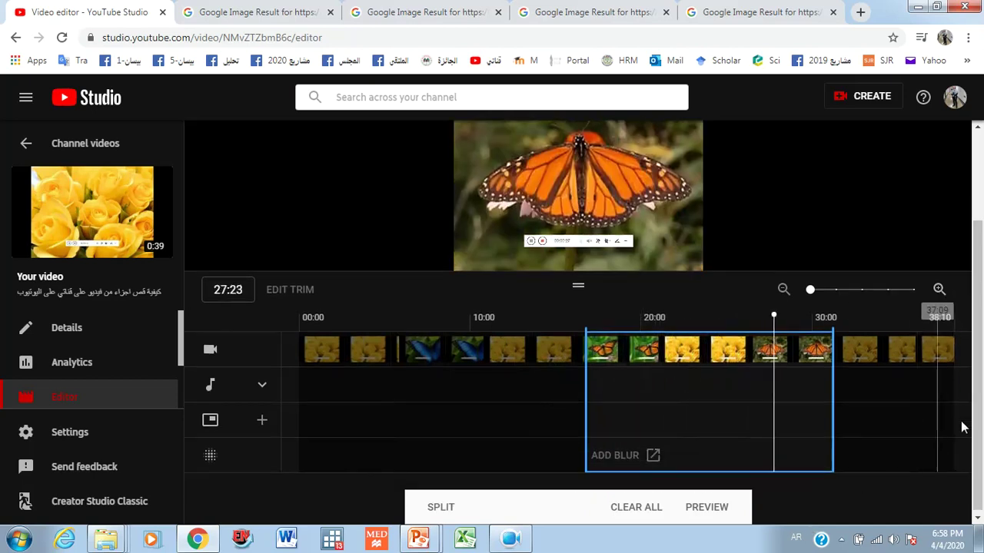
Place the playhead at 21:01, where the green-background butterfly clip changes to the yellow roses.
{"action": "left_click", "coordinate": [441, 508]}
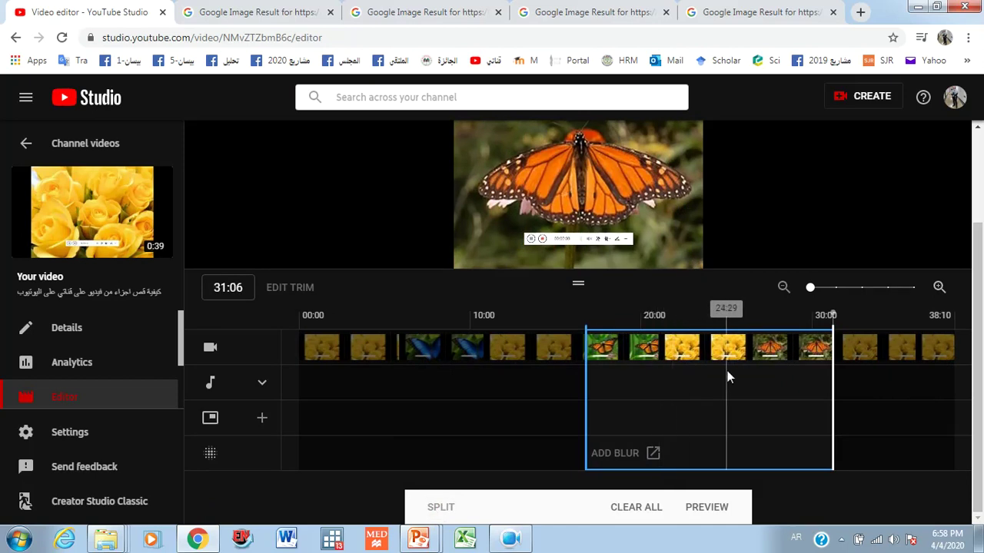
{"action": "left_click", "coordinate": [658, 379]}
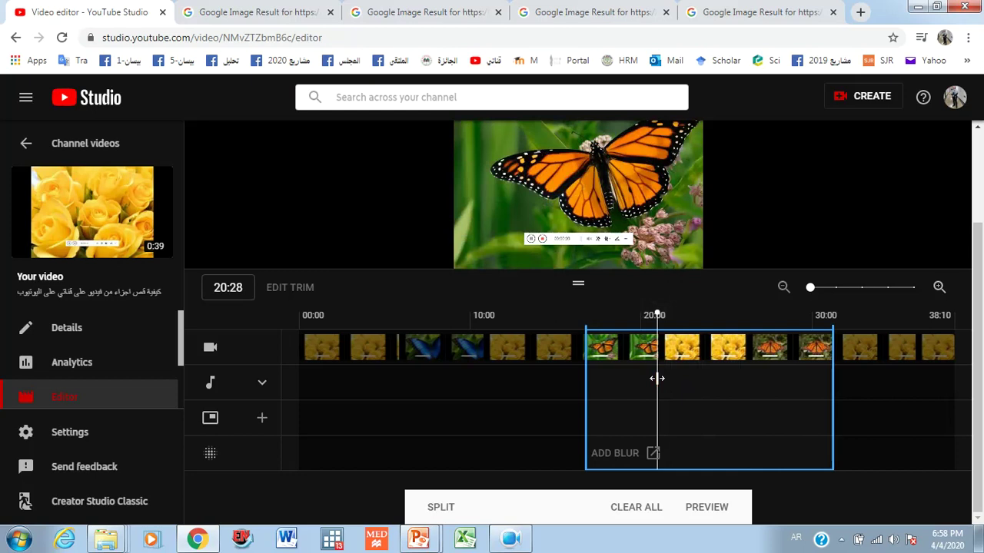
{"action": "mouse_move", "coordinate": [657, 377]}
{"action": "left_mouse_down"}
{"action": "mouse_move", "coordinate": [696, 376]}
{"action": "mouse_move", "coordinate": [657, 380]}
{"action": "left_mouse_up"}
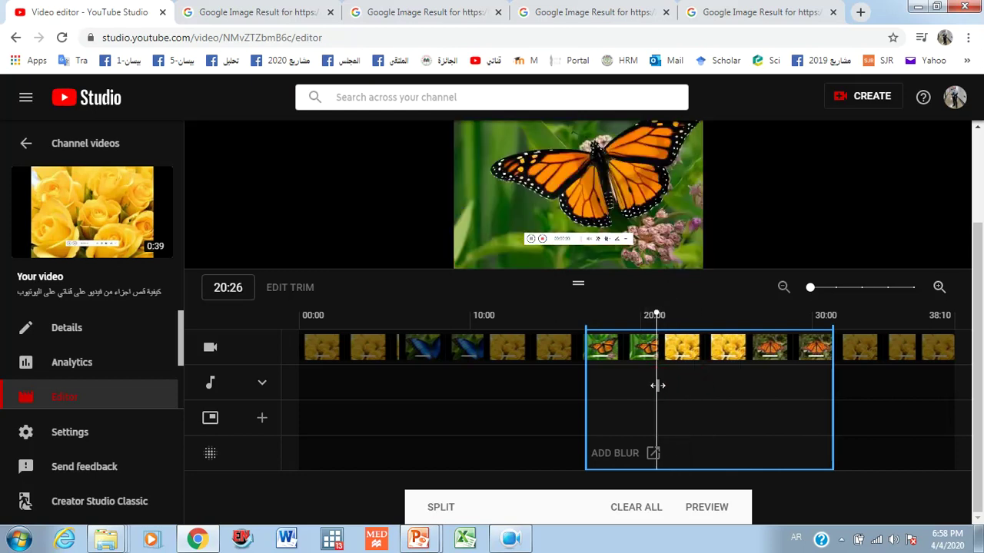
{"action": "left_click", "coordinate": [656, 370]}
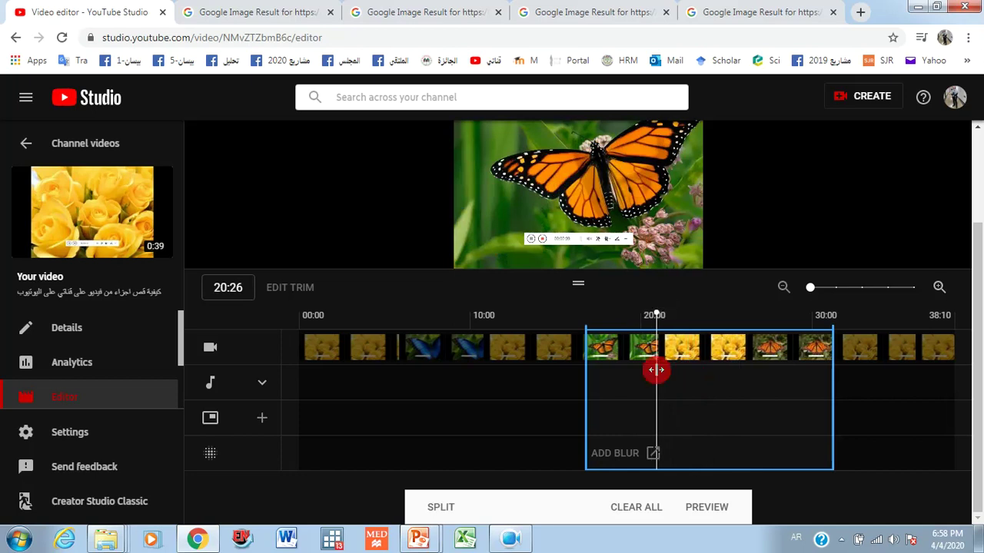
Split the kept section at the playhead, cut out the yellow roses up to the second butterfly clip, and restore the cut part.
{"action": "left_click", "coordinate": [440, 509]}
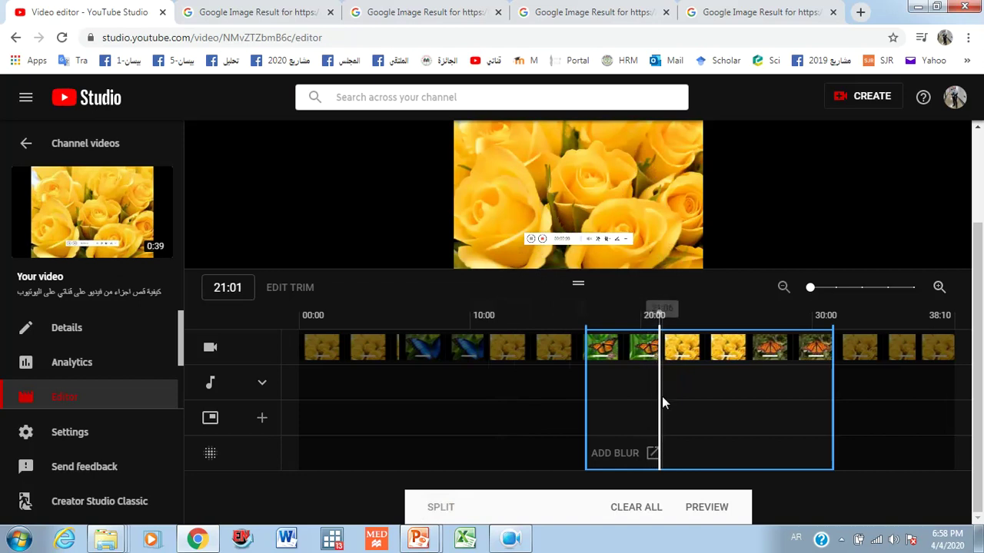
{"action": "left_click_drag", "start_coordinate": [666, 394], "coordinate": [759, 405]}
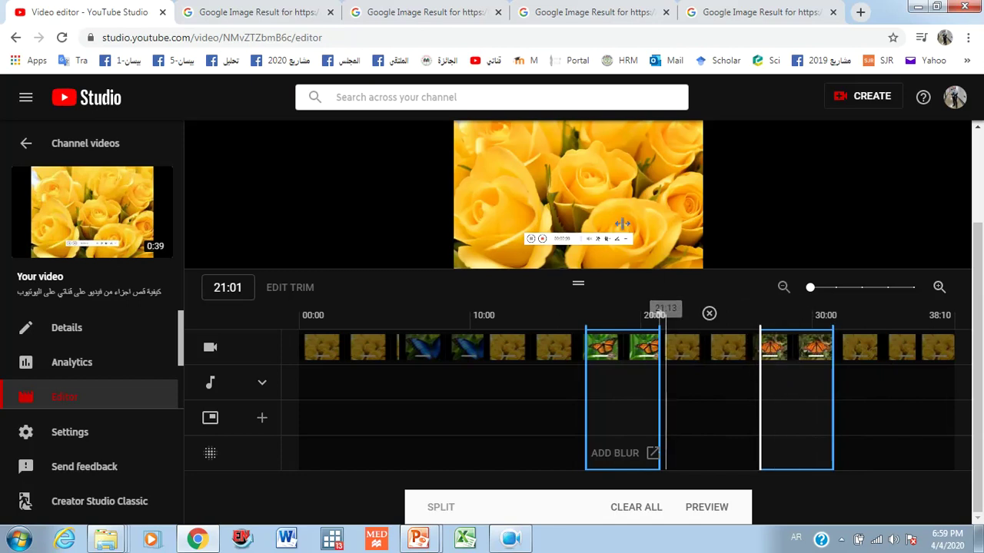
{"action": "left_click", "coordinate": [708, 316]}
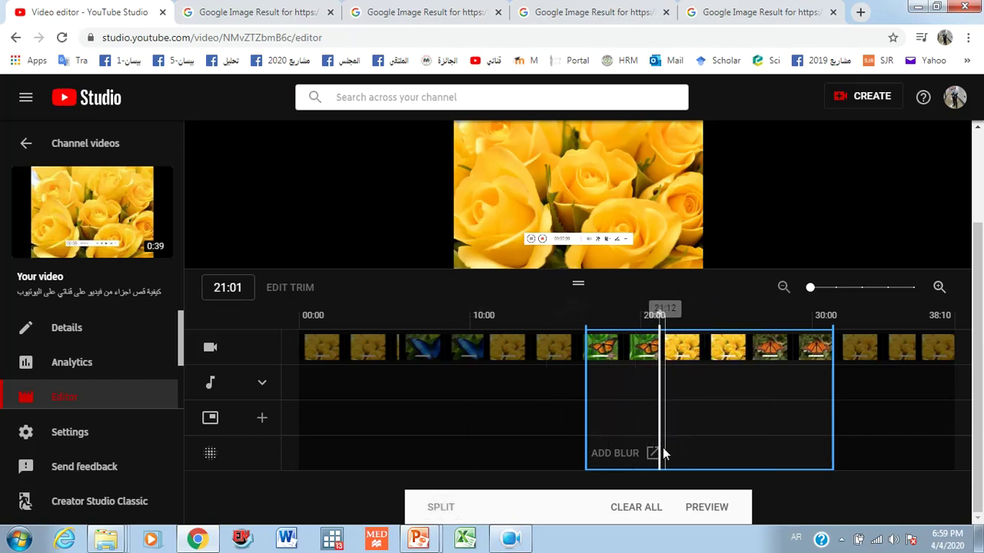
Cut out the yellow roses after the split again, and undo both the cut and the split.
{"action": "left_click", "coordinate": [656, 386]}
{"action": "left_click_drag", "start_coordinate": [658, 384], "coordinate": [758, 382]}
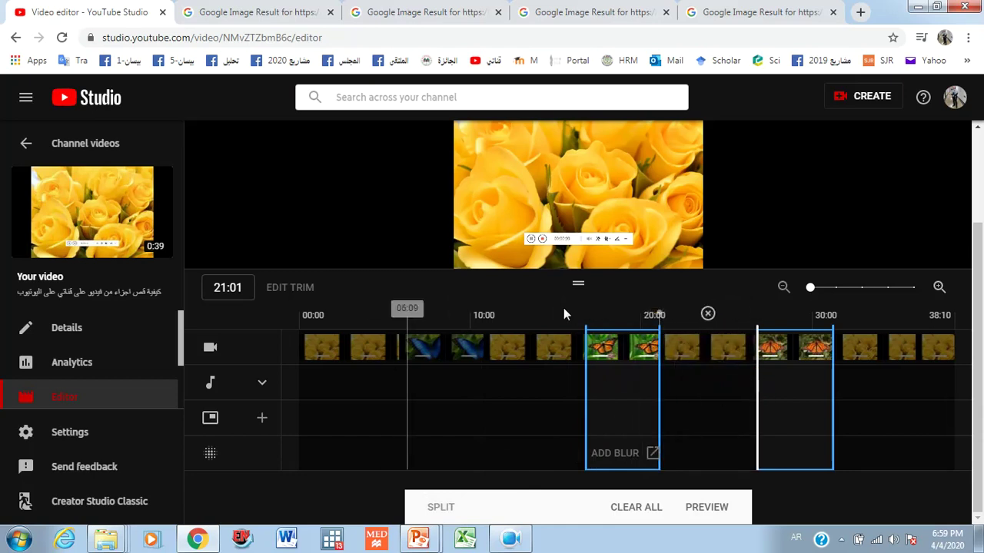
{"action": "left_click_drag", "start_coordinate": [978, 312], "coordinate": [766, 224]}
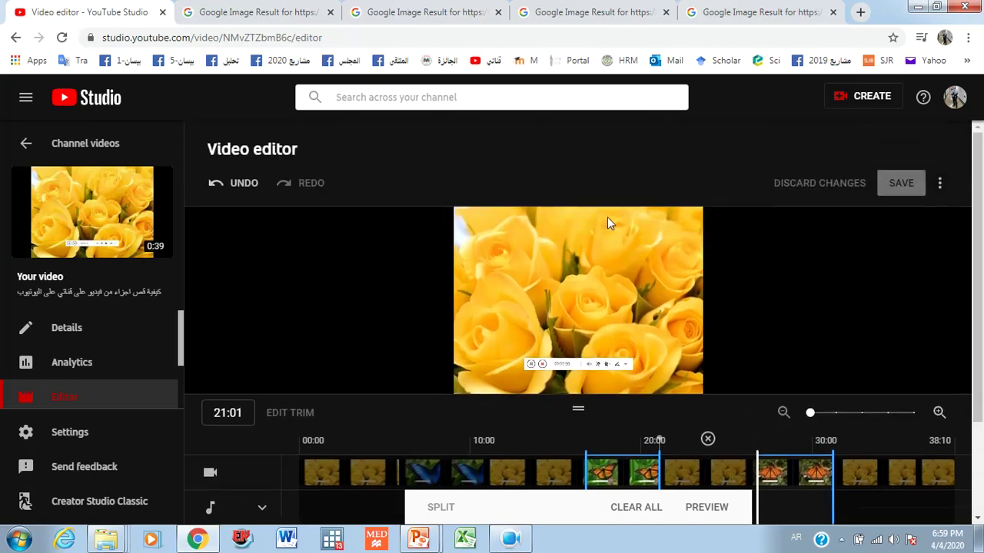
{"action": "left_click", "coordinate": [238, 185]}
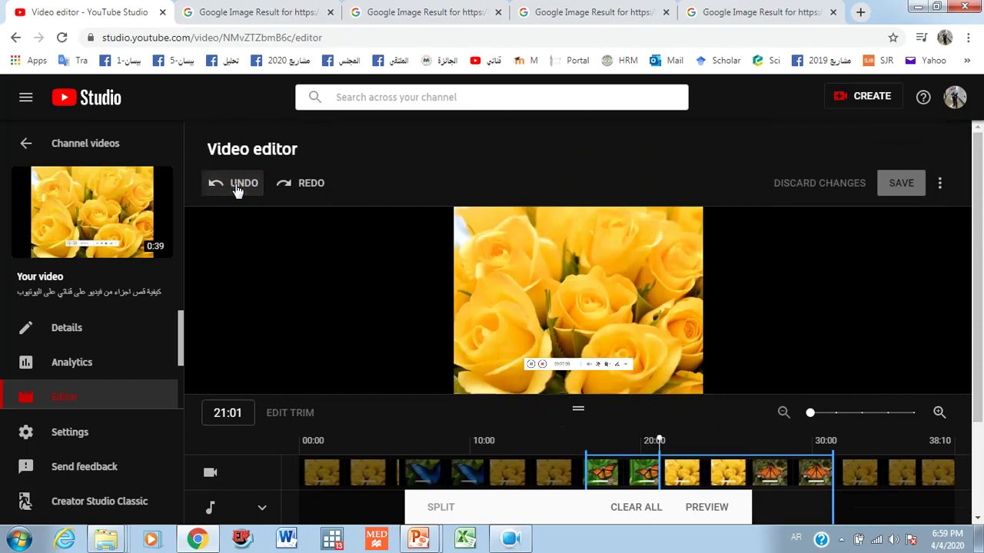
{"action": "left_click", "coordinate": [237, 185]}
{"action": "left_click", "coordinate": [237, 188]}
{"action": "left_click_drag", "start_coordinate": [979, 299], "coordinate": [978, 421]}
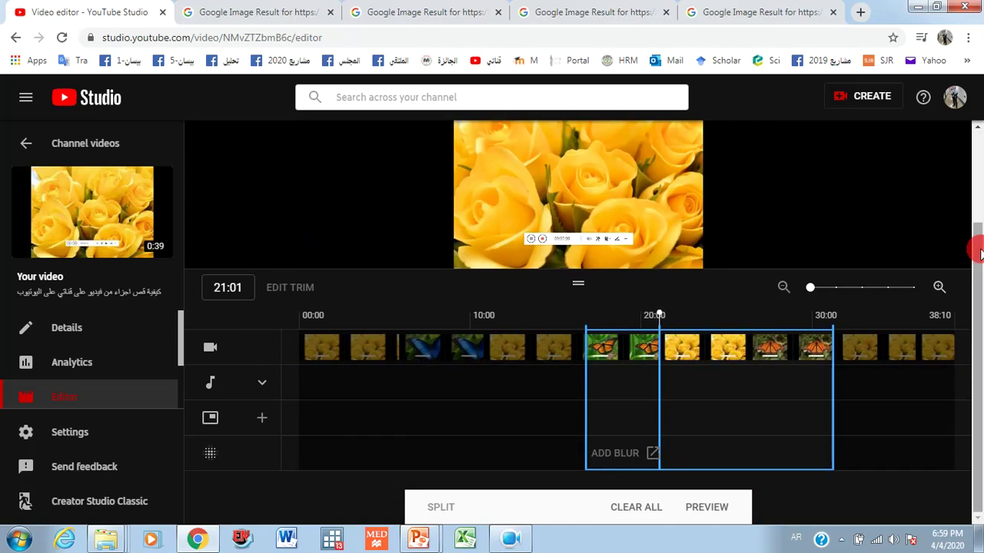
{"action": "scroll", "coordinate": [584, 231], "scroll_direction": "up", "scroll_amount": 3}
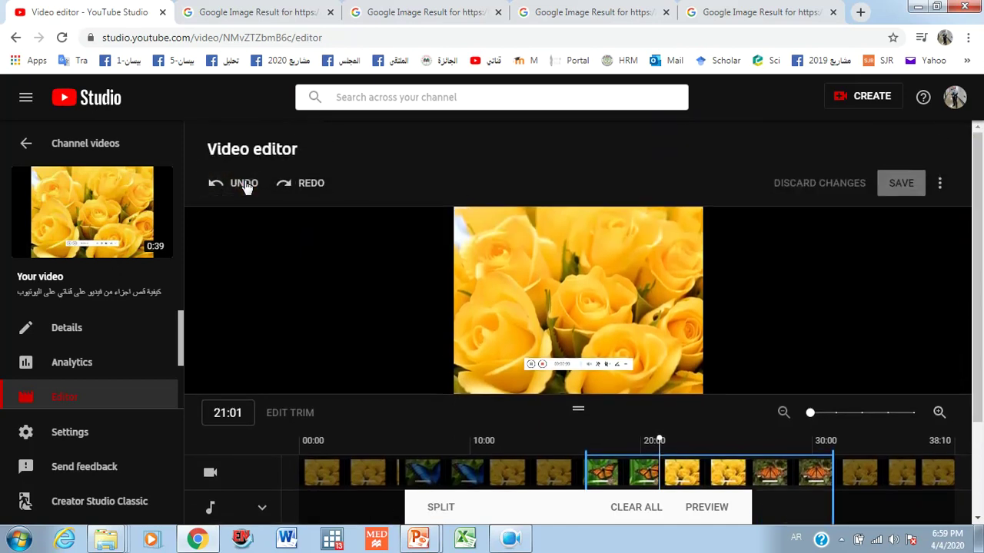
Split the kept section at 21:01, remove the yellow roses up to the second butterfly clip, and preview the trim.
{"action": "left_click_drag", "start_coordinate": [977, 283], "coordinate": [978, 384]}
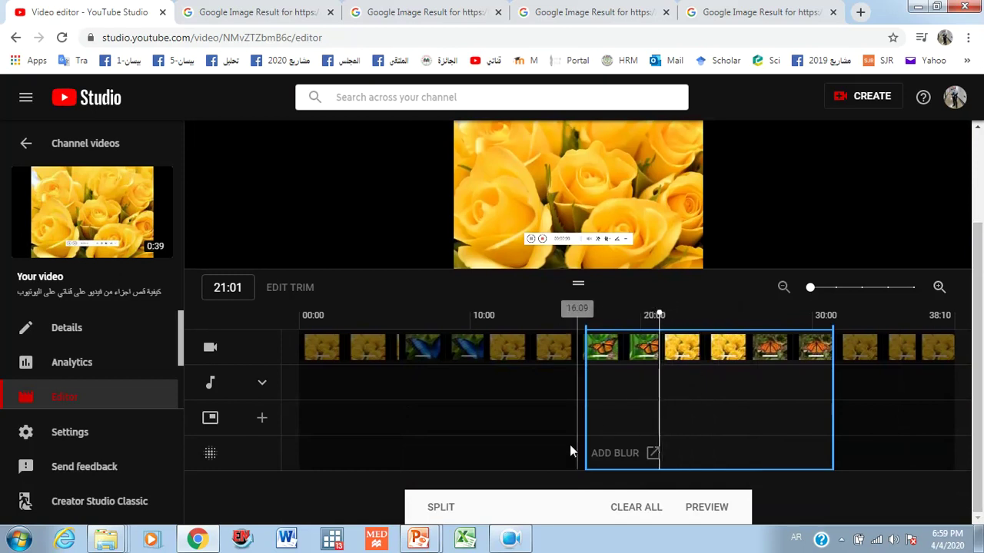
{"action": "left_click", "coordinate": [658, 385]}
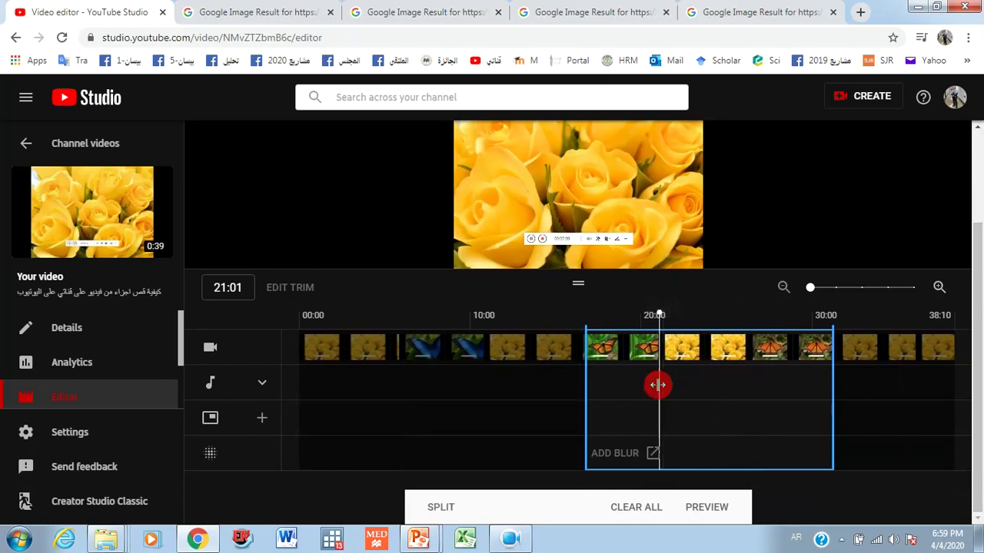
{"action": "left_click", "coordinate": [440, 506]}
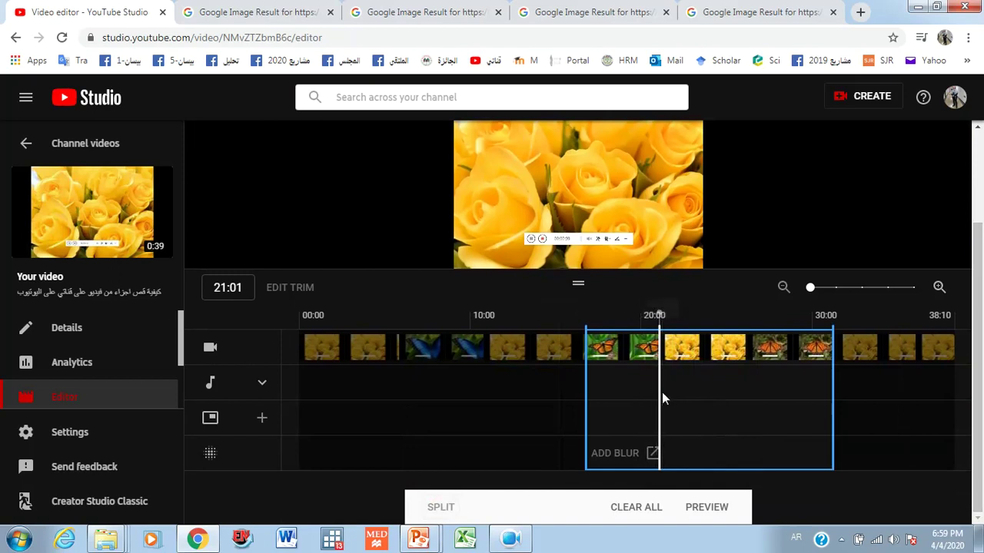
{"action": "left_click_drag", "start_coordinate": [662, 392], "coordinate": [754, 398]}
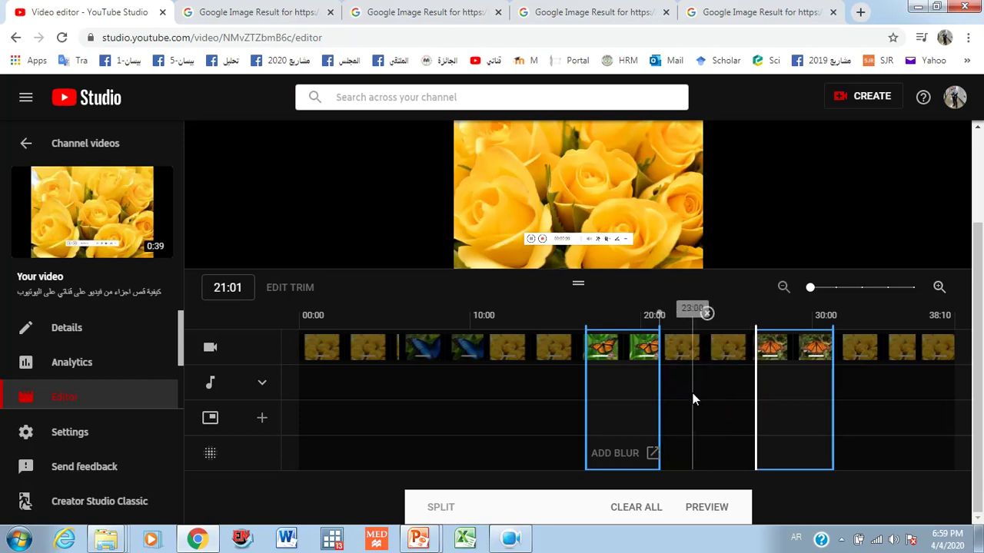
{"action": "left_click", "coordinate": [705, 511]}
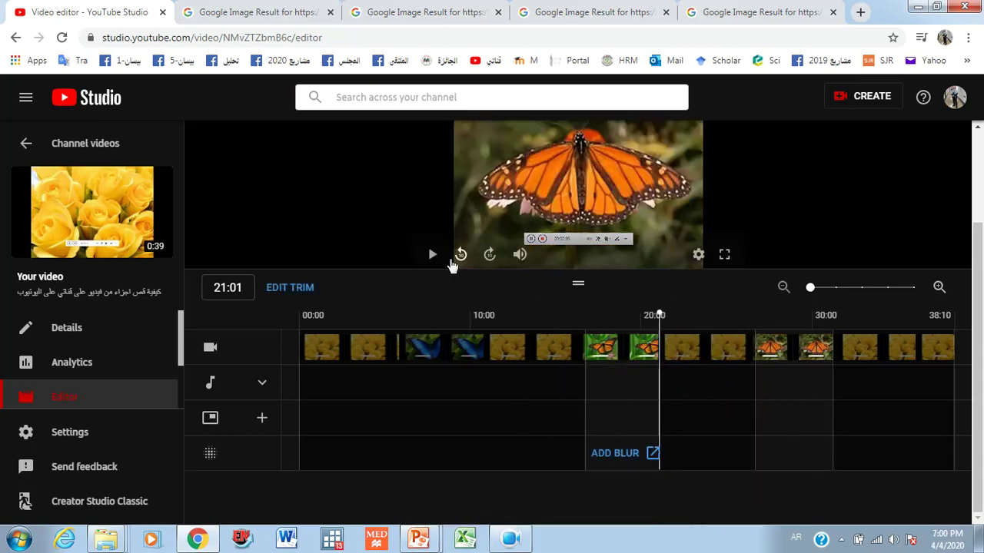
Play the trimmed preview through both kept butterfly clips, and replay it from the beginning to check the cuts.
{"action": "left_click", "coordinate": [430, 257]}
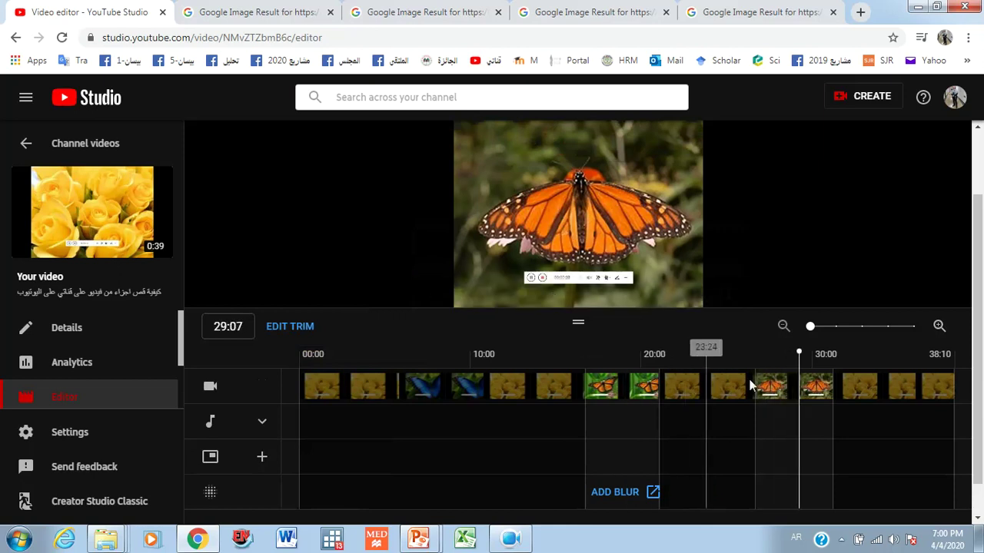
{"action": "left_click", "coordinate": [595, 274]}
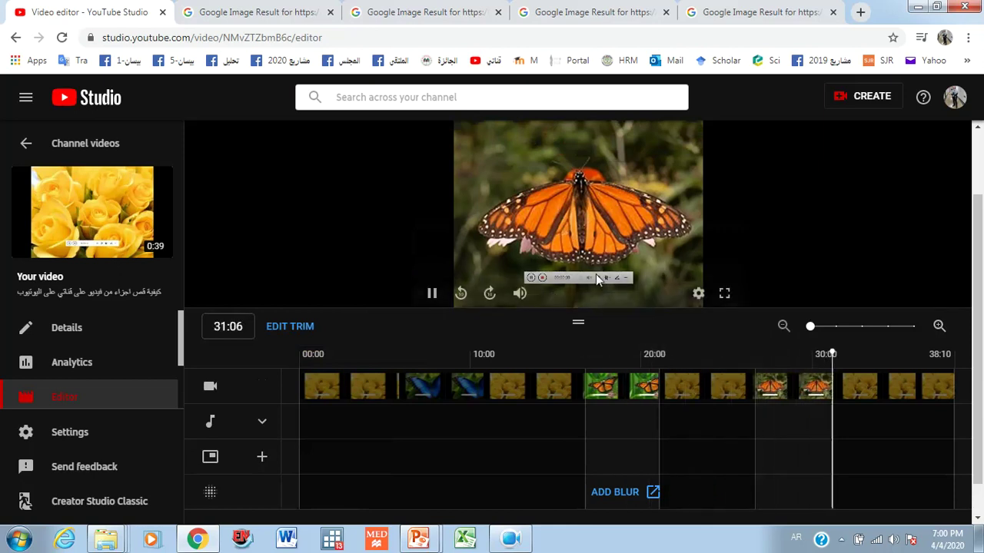
{"action": "left_click", "coordinate": [374, 415]}
{"action": "left_click", "coordinate": [432, 293]}
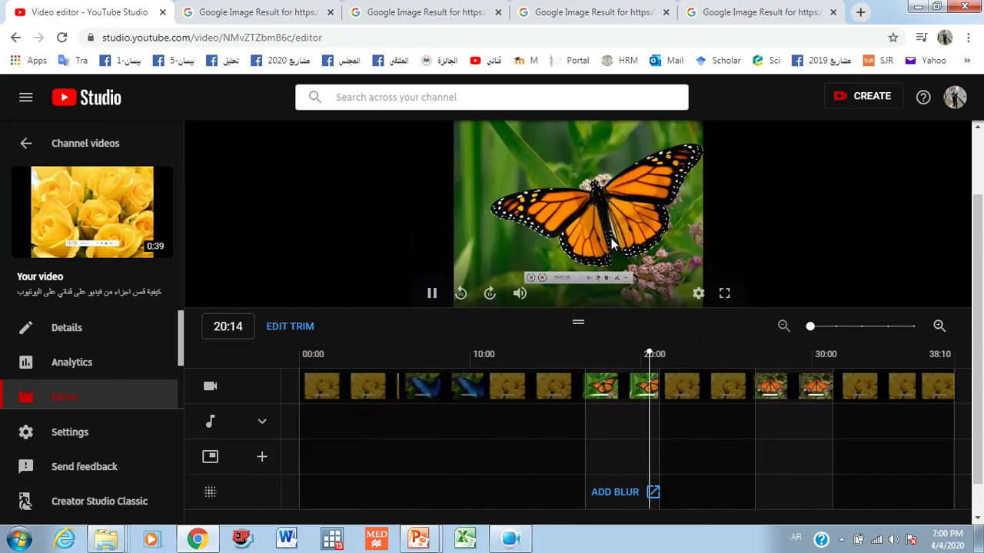
{"action": "key", "text": "Right"}
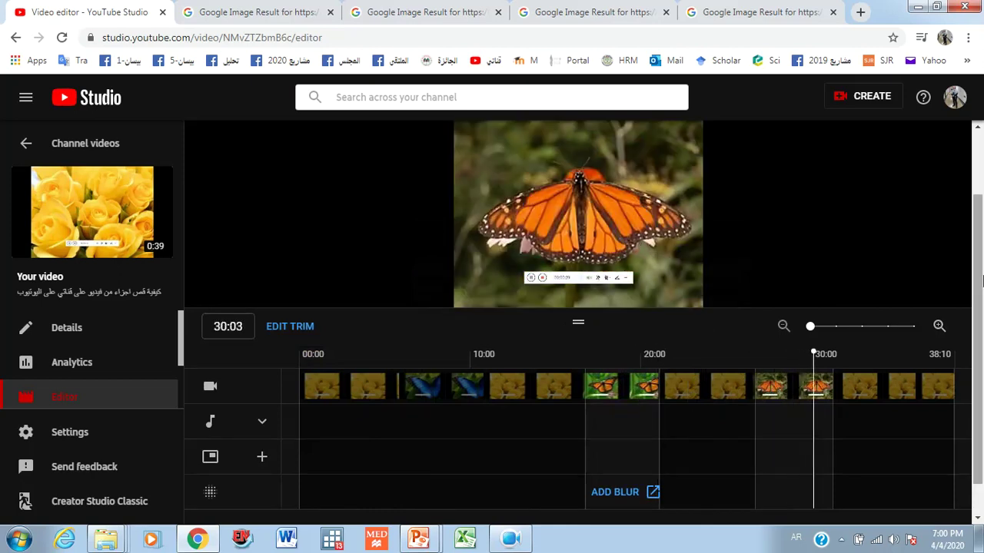
Save the trimmed video in the video editor and confirm saving the changes.
{"action": "left_click_drag", "start_coordinate": [981, 269], "coordinate": [978, 198]}
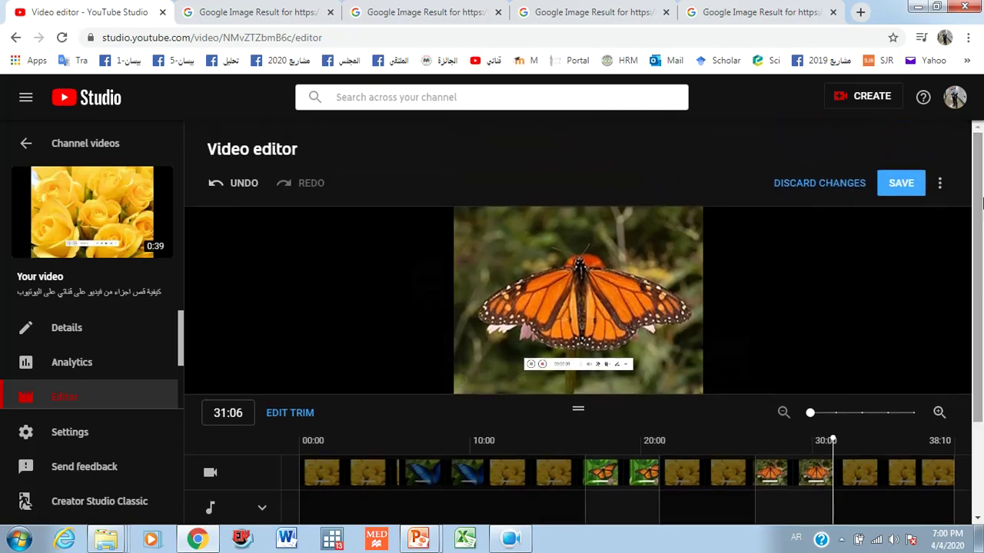
{"action": "left_click", "coordinate": [898, 186]}
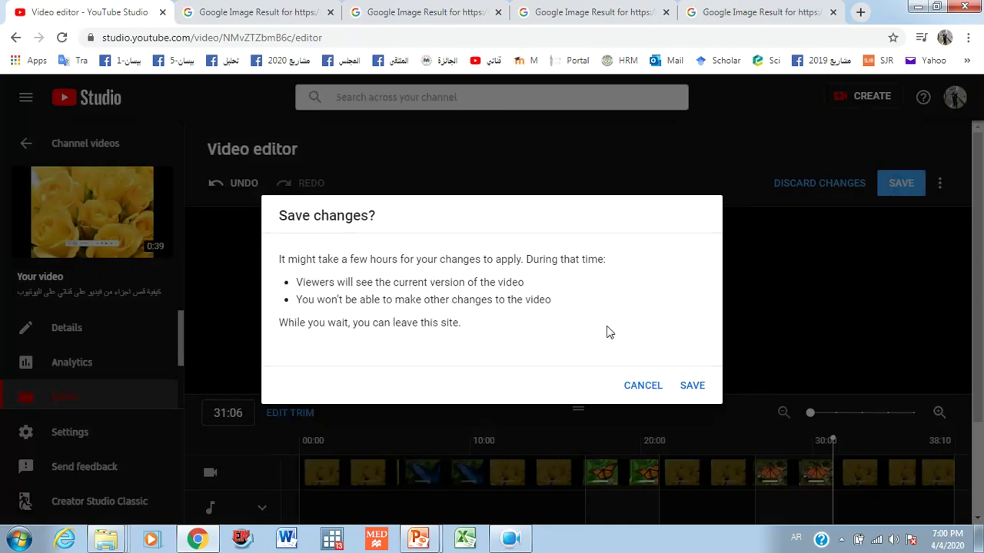
{"action": "left_click", "coordinate": [691, 386]}
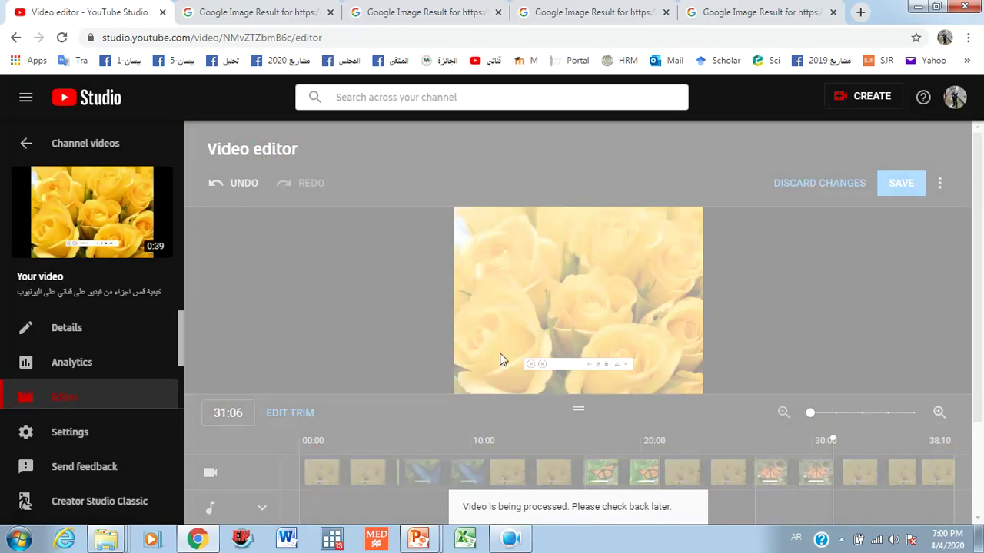
{"action": "left_click", "coordinate": [512, 540]}
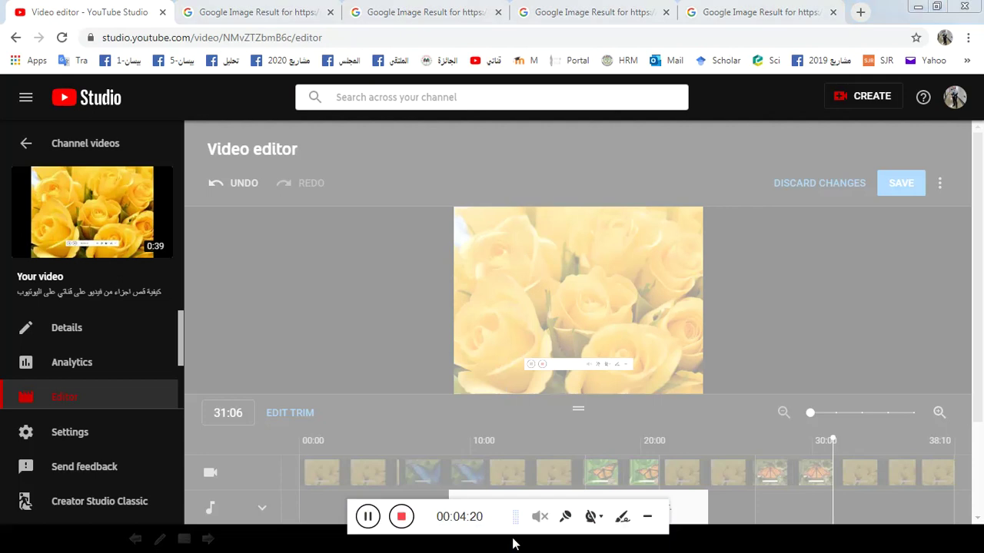
{"action": "left_click", "coordinate": [369, 518]}
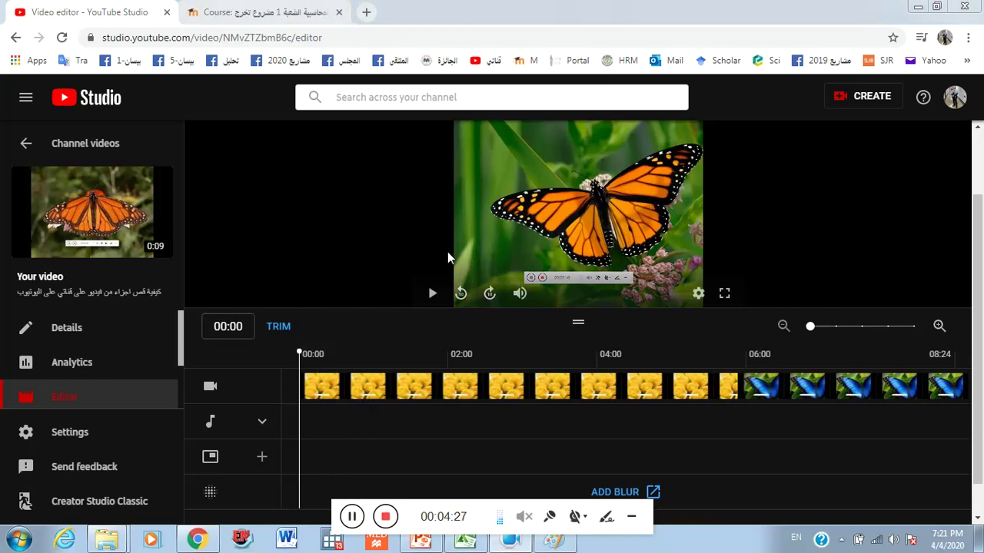
Play the processed video from 00:00 in the editor to check the saved trim.
{"action": "left_click", "coordinate": [432, 293]}
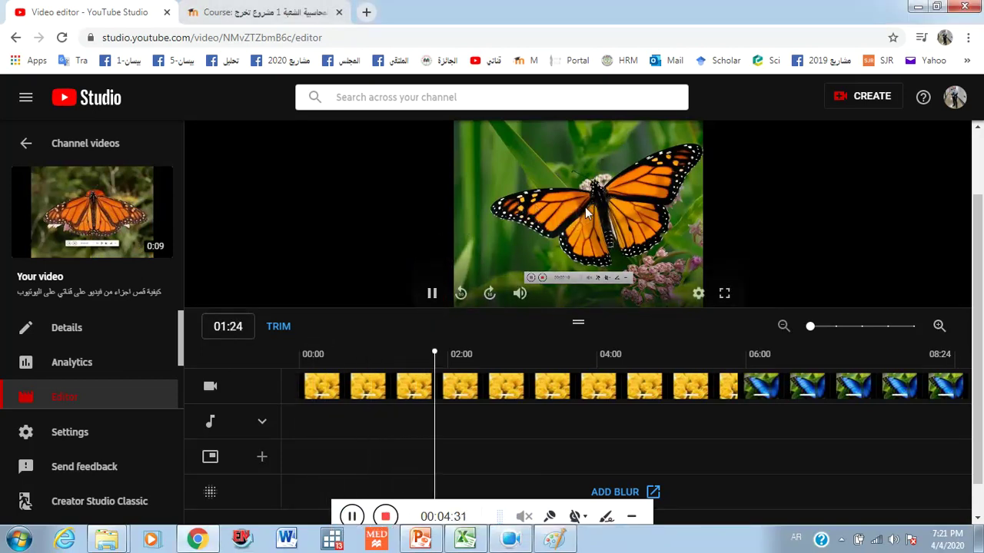